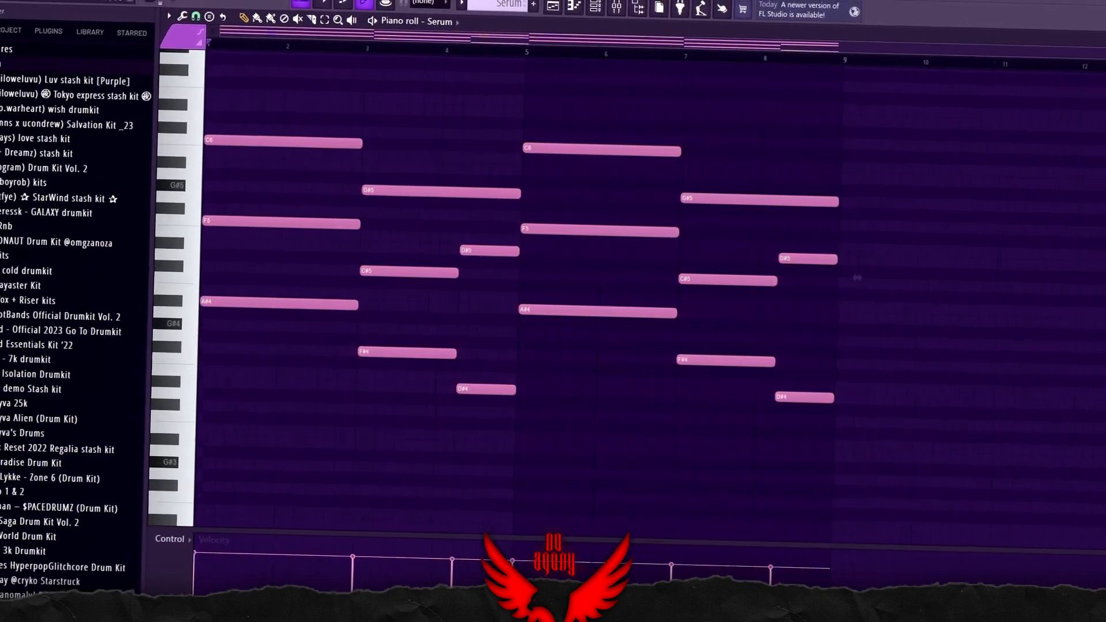
- Play back the Serum and Serum #2 chord patterns from the piano roll
ctrl+click(857, 278)
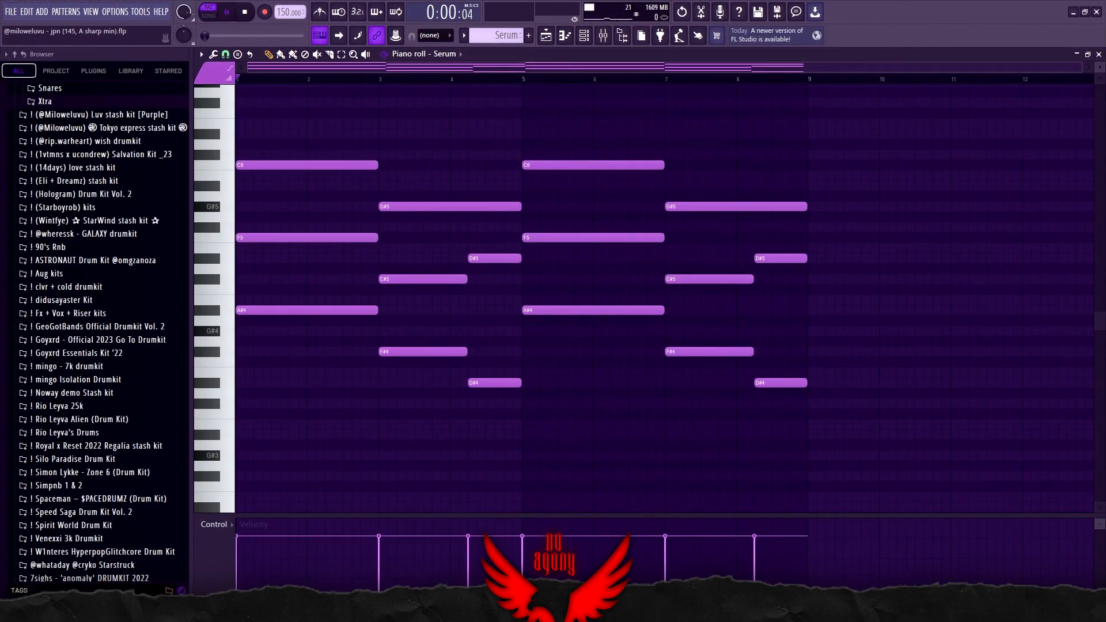
key(space)
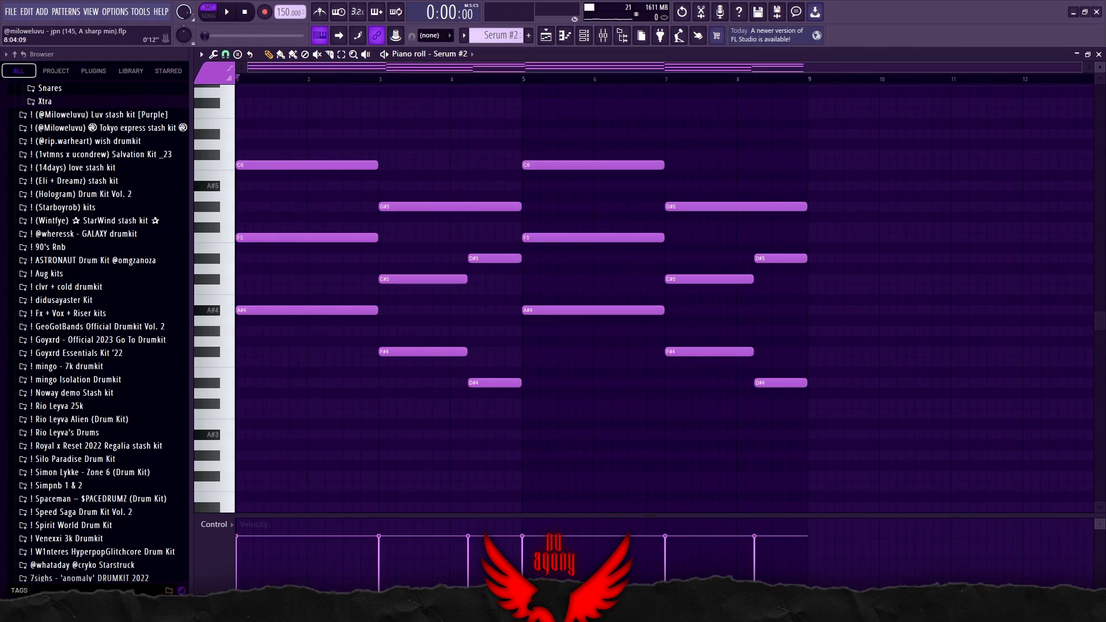
key(space)
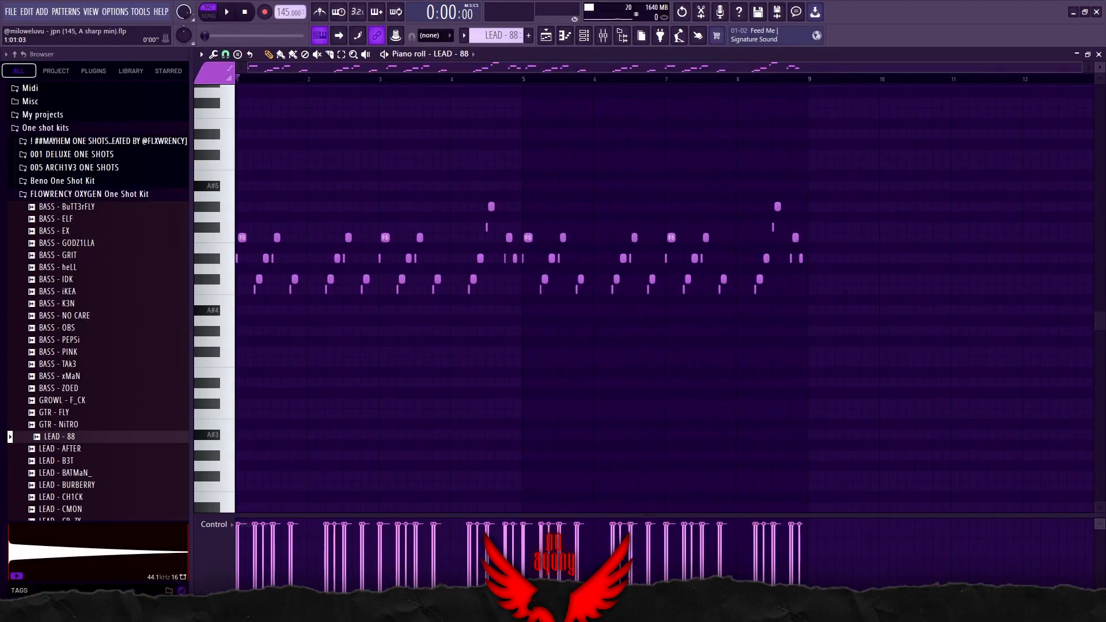
- Examine the LEAD - 88 and LEAD - TIP melodies and play back the SYNTH - CROW pattern
scroll(248, 113, up, 4)
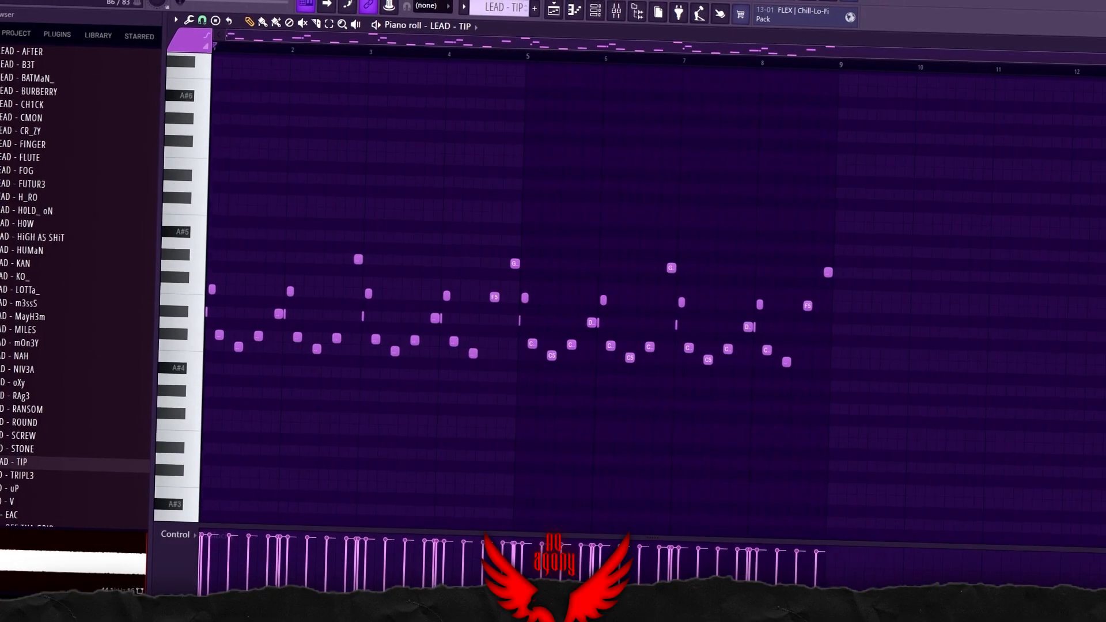
click(912, 405)
drag(911, 397, 446, 235)
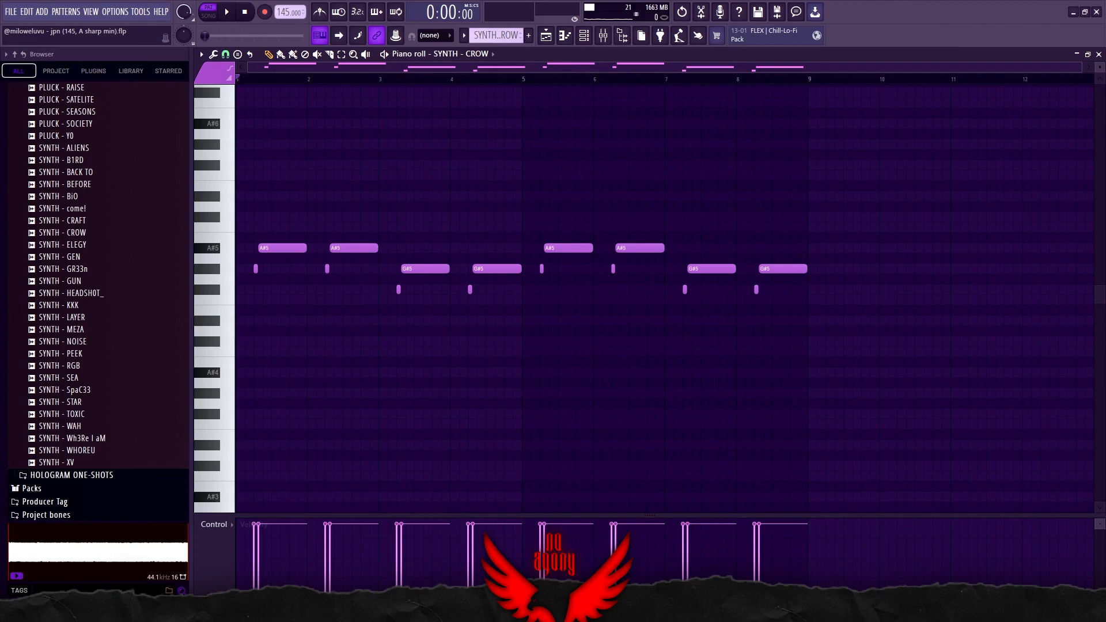
key(space)
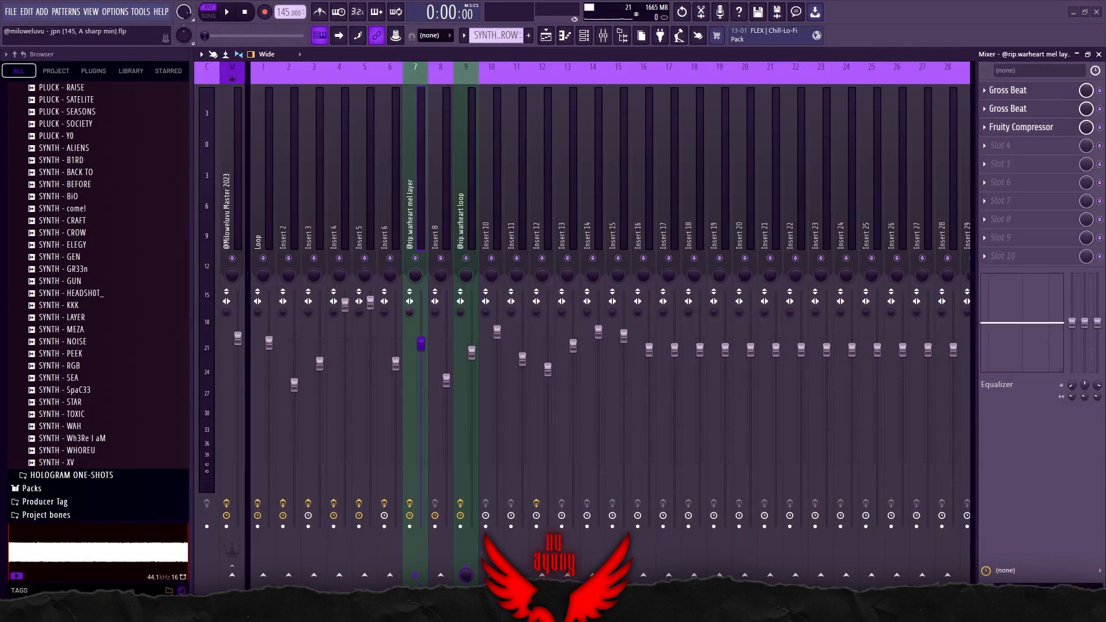
- Inspect the two Gross Beat effects and the Fruity Compressor on the melody layer's mixer track
click(1008, 90)
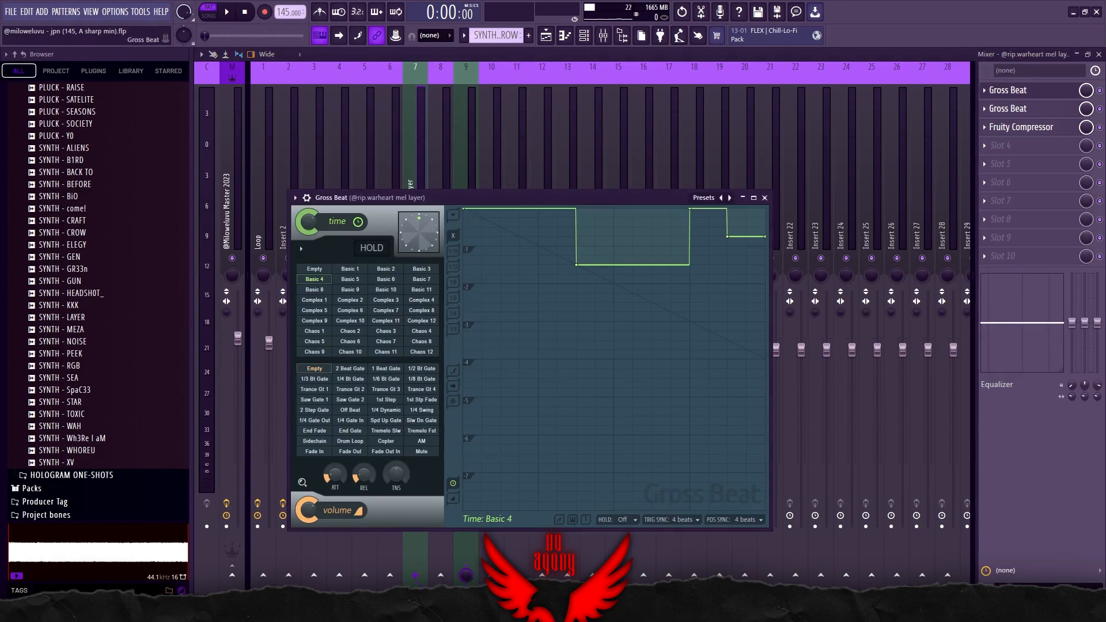
drag(530, 197, 532, 143)
click(767, 143)
click(1009, 109)
drag(634, 212, 638, 145)
click(1014, 127)
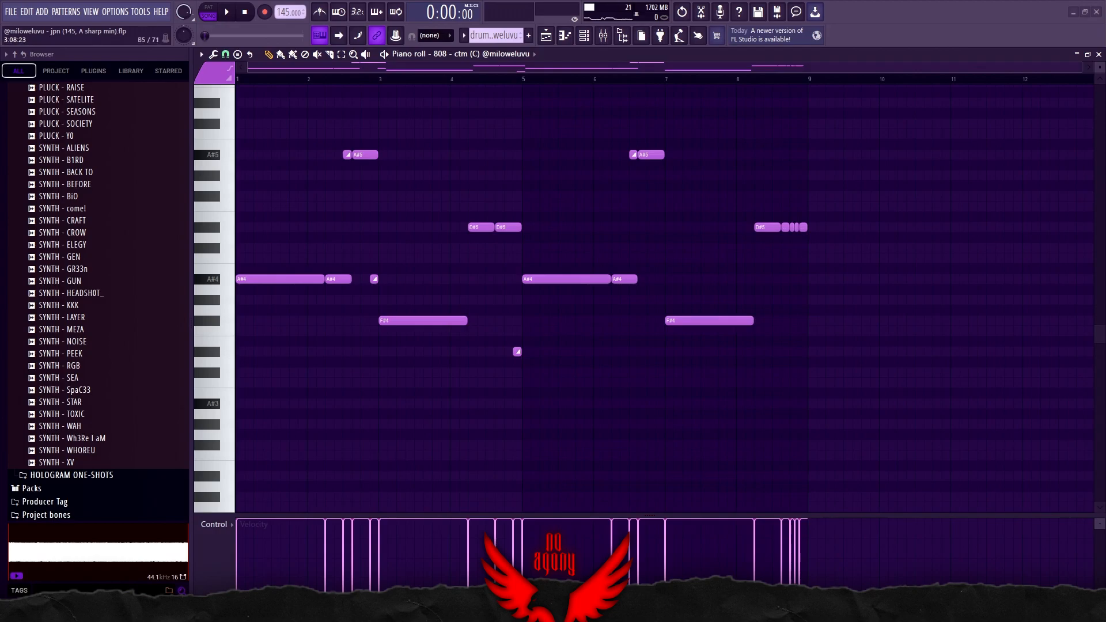
drag(894, 407, 318, 111)
ctrl+click(318, 123)
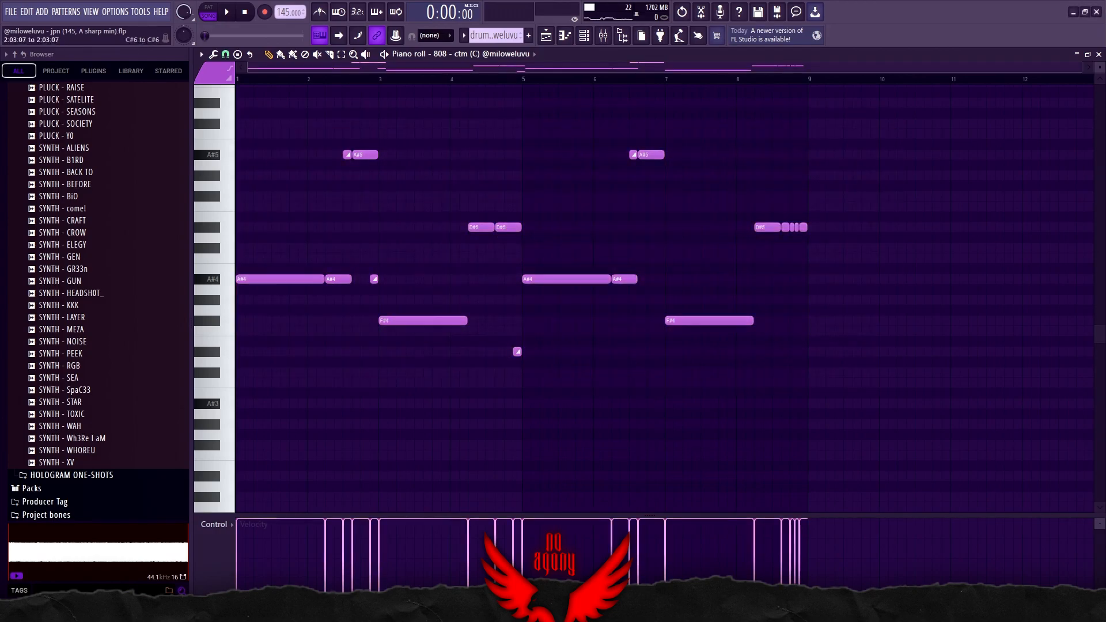
drag(928, 387, 252, 120)
ctrl+click(252, 119)
drag(901, 366, 288, 121)
ctrl+click(300, 123)
drag(900, 418, 258, 119)
ctrl+click(309, 113)
drag(883, 388, 242, 109)
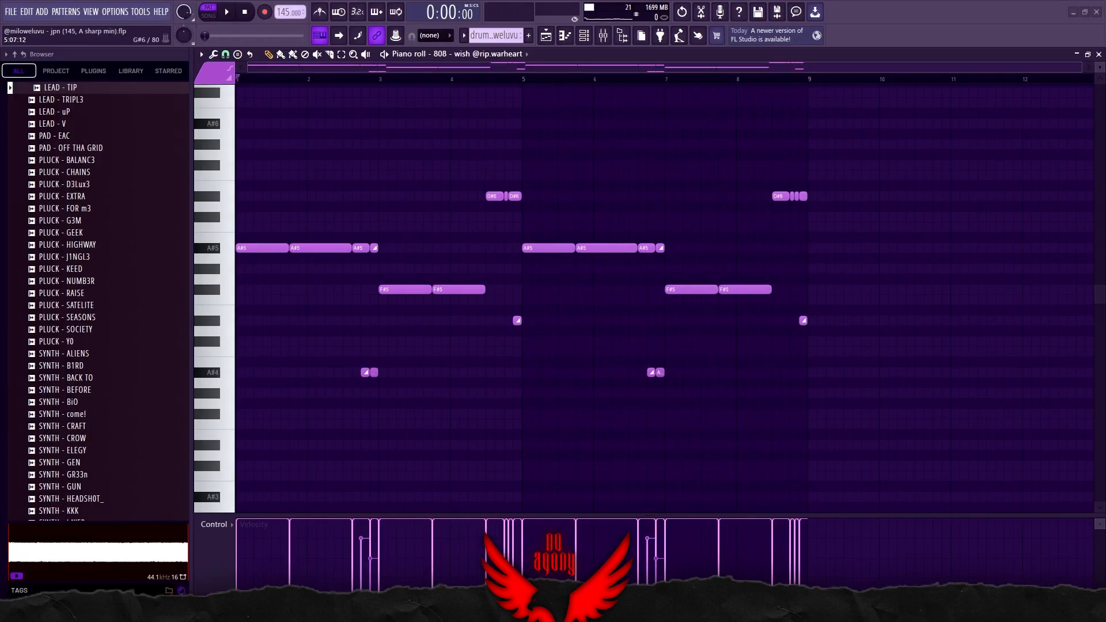
- Play back the 808 - wish bass pattern and the Snare - zoe pattern
drag(908, 417, 283, 161)
ctrl+click(309, 144)
key(space)
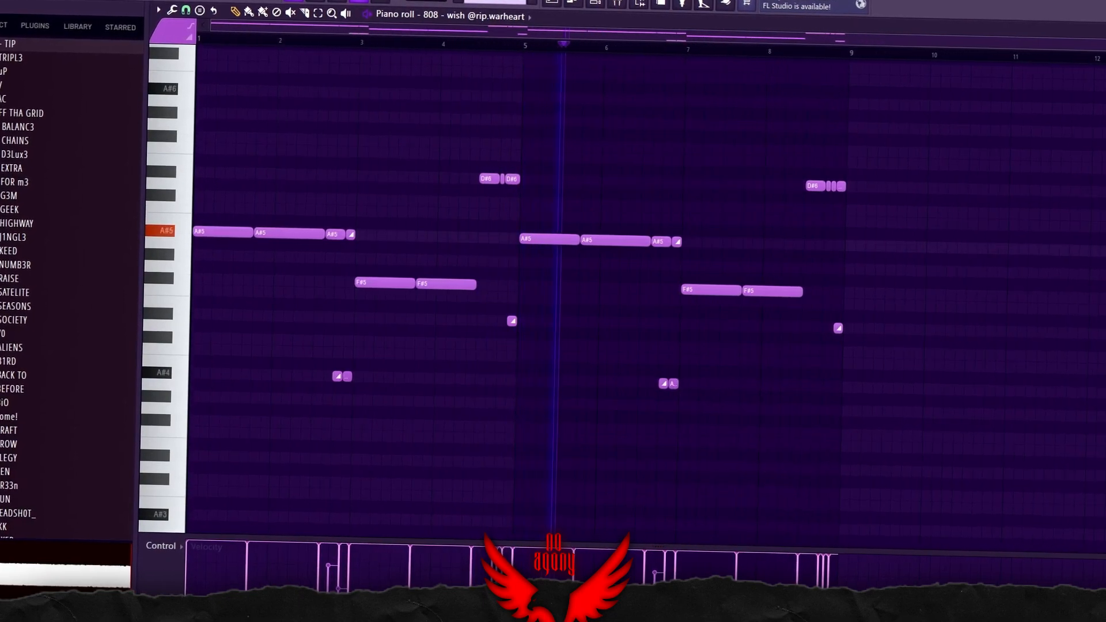
key(space)
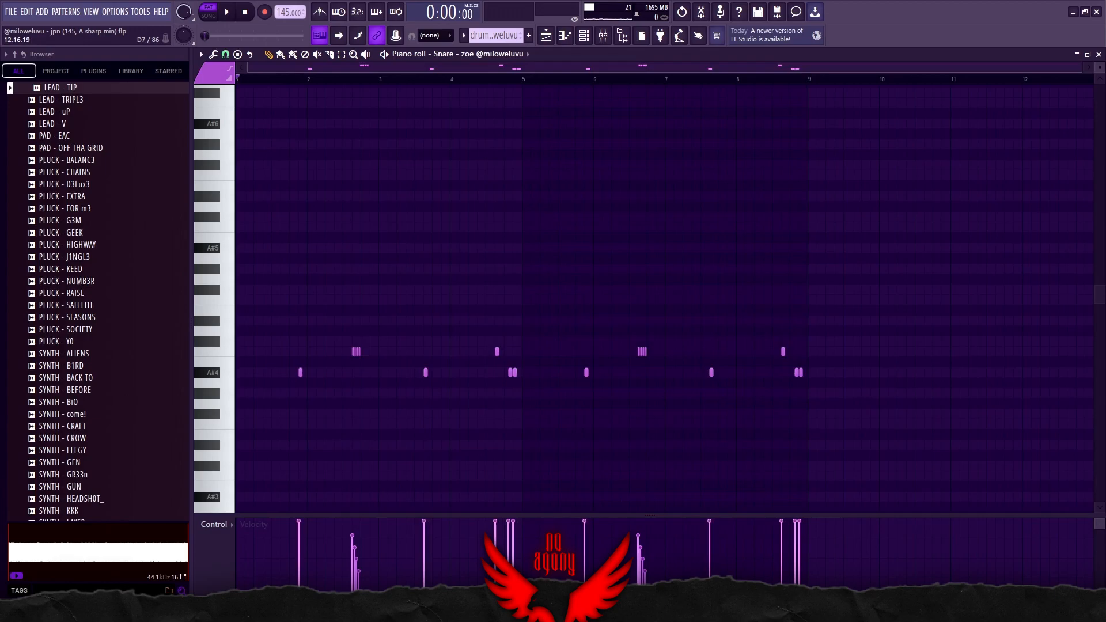
key(space)
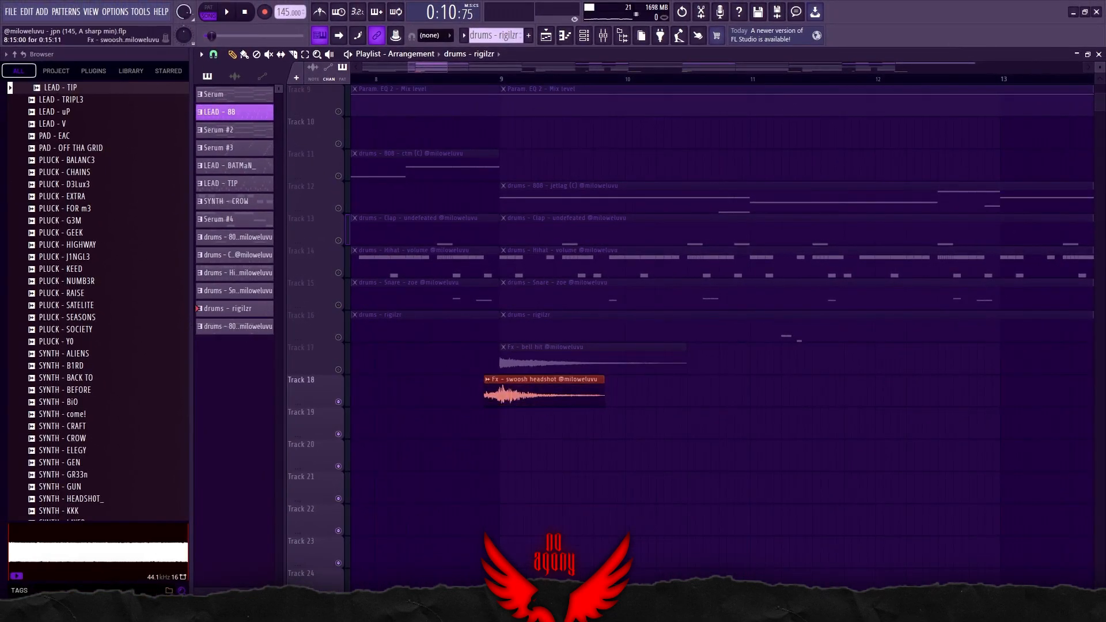
- Deselect the swoosh headshot clip and play the arrangement from just before bar 9 to hear the swoosh and bell hit effects
key(ctrl+d)
click(453, 79)
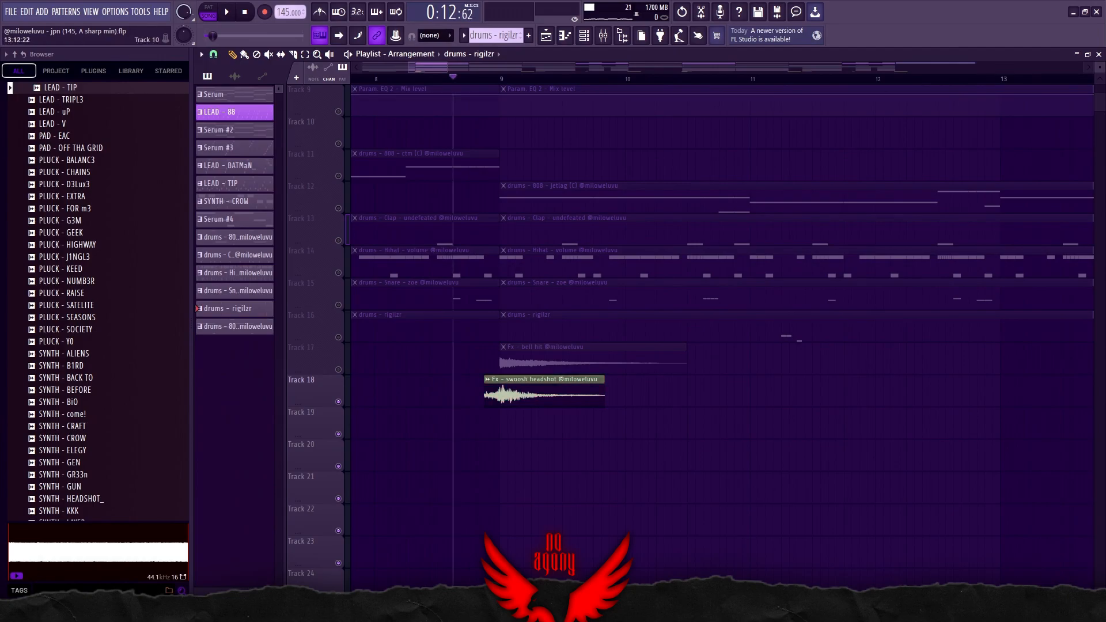
key(space)
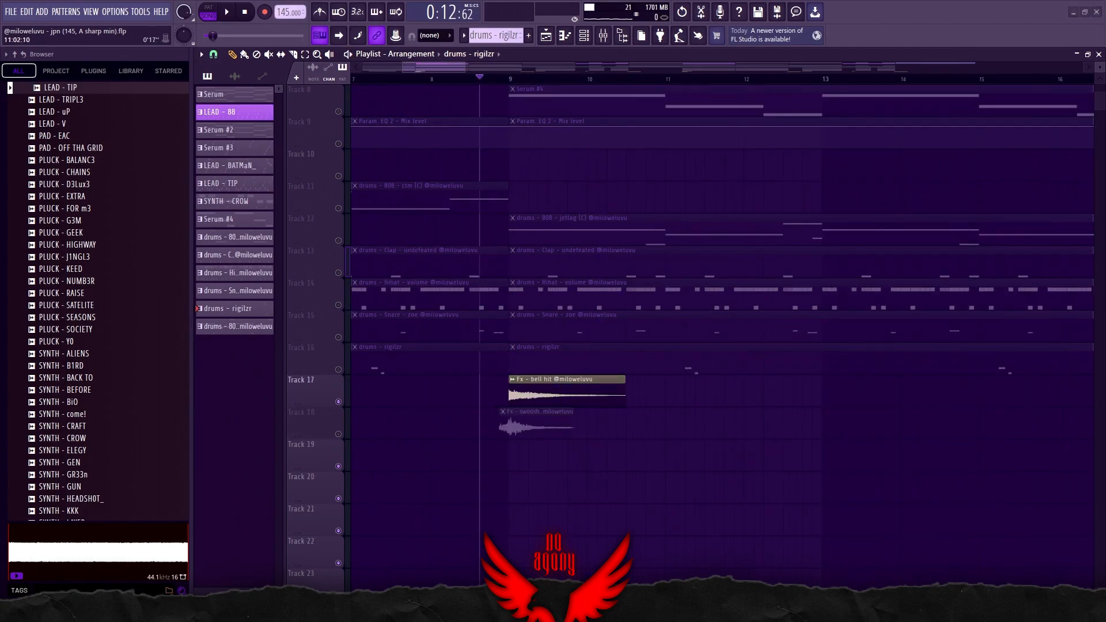
key(space)
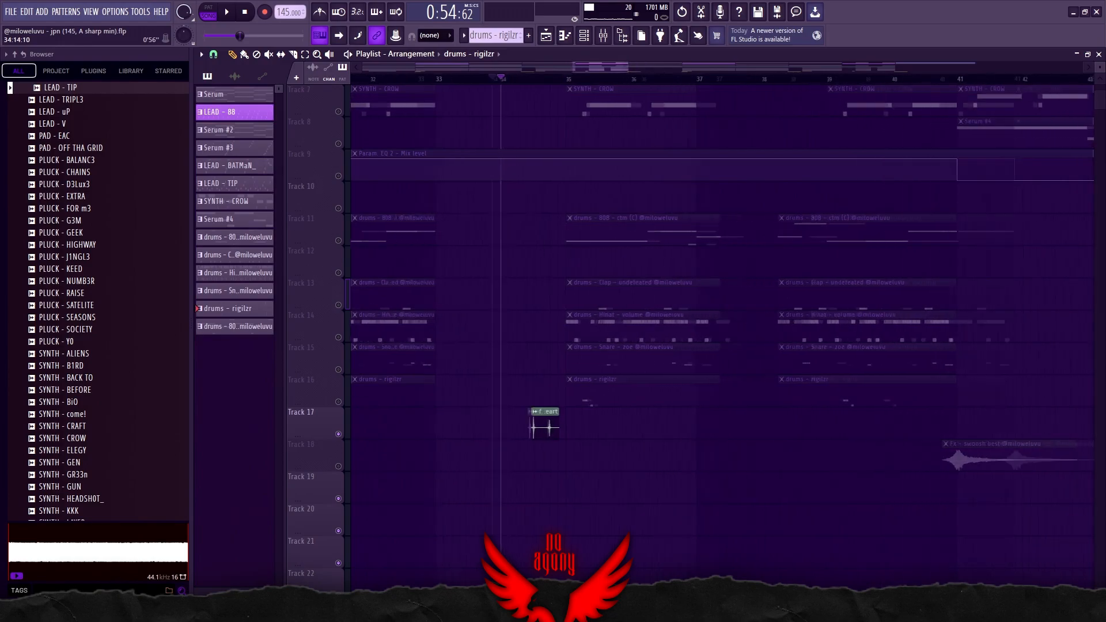
- Play the arrangement from about bar 34 to hear the short effect clip on Track 17 in the drum break
mouse_move(543, 425)
mouse_down()
mouse_move(499, 425)
mouse_move(544, 428)
mouse_up()
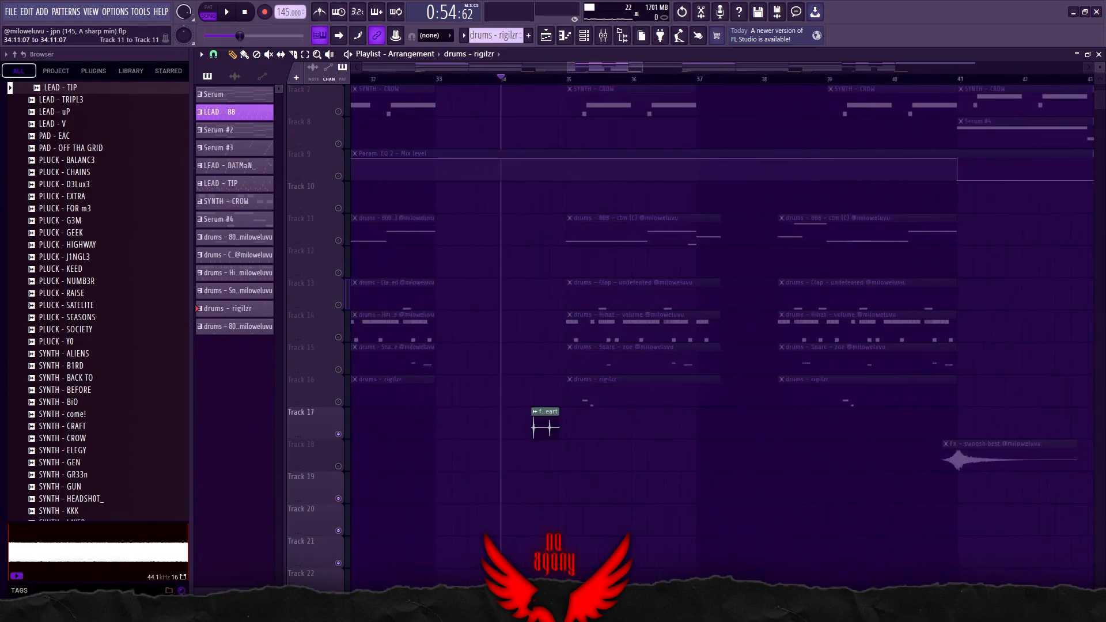
drag(521, 197, 631, 452)
ctrl+click(474, 359)
key(space)
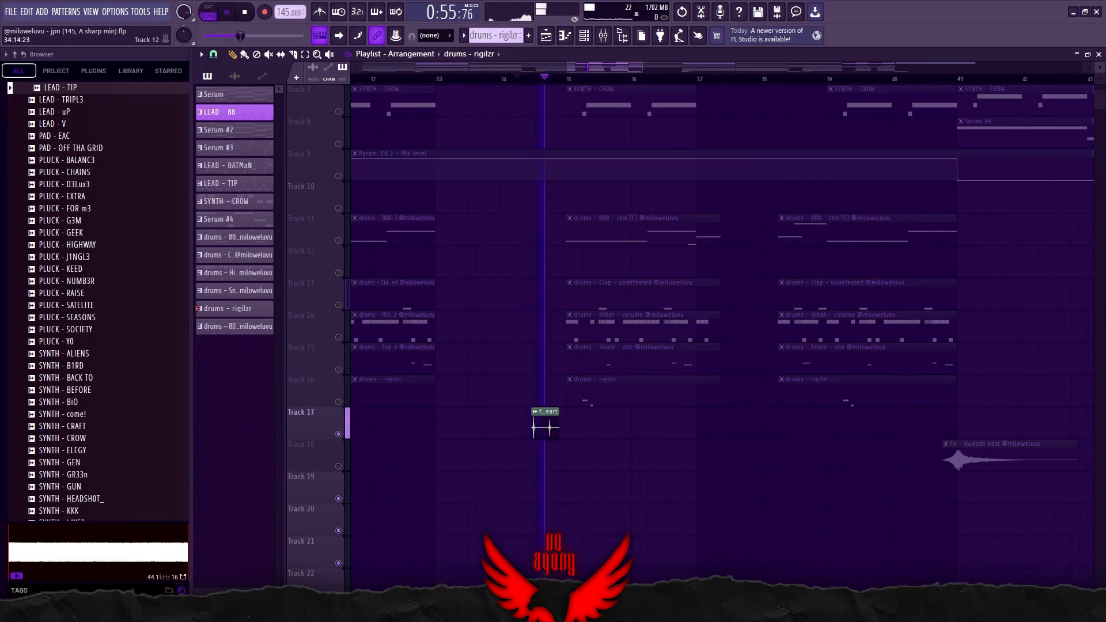